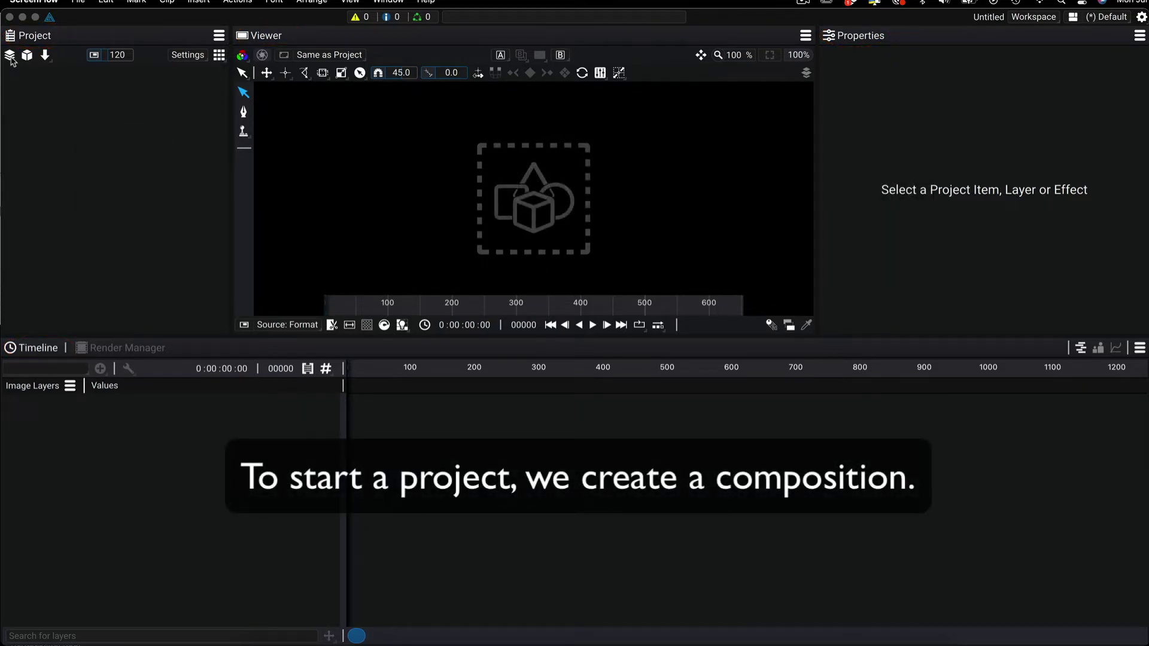
Create a new HD 1920x1080 composition at 24 fps, 30 seconds long.
left_click(11, 55)
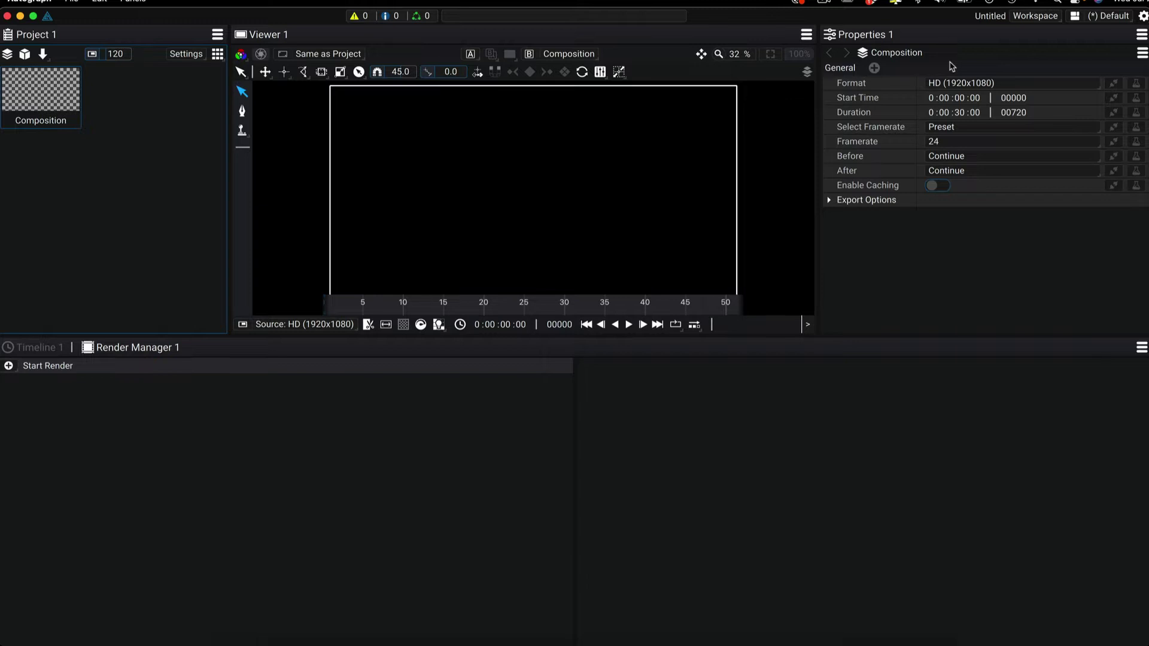
Import the NAB _5thAve.mov video and add it as layer 001 in the composition.
left_click(42, 54)
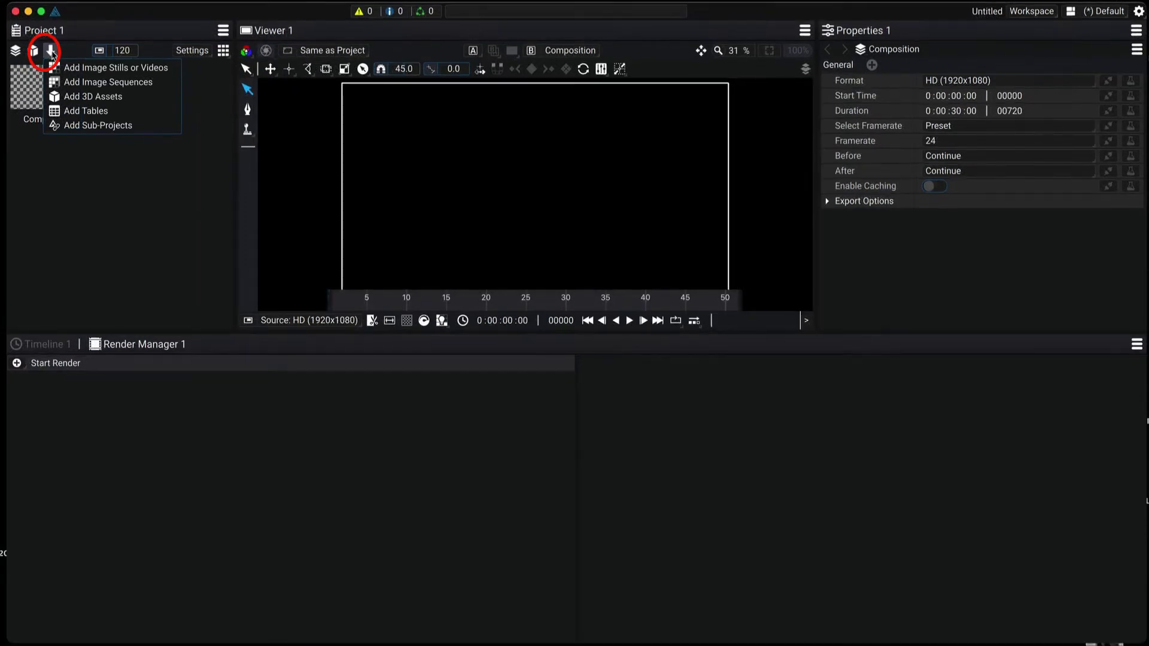
left_click(106, 68)
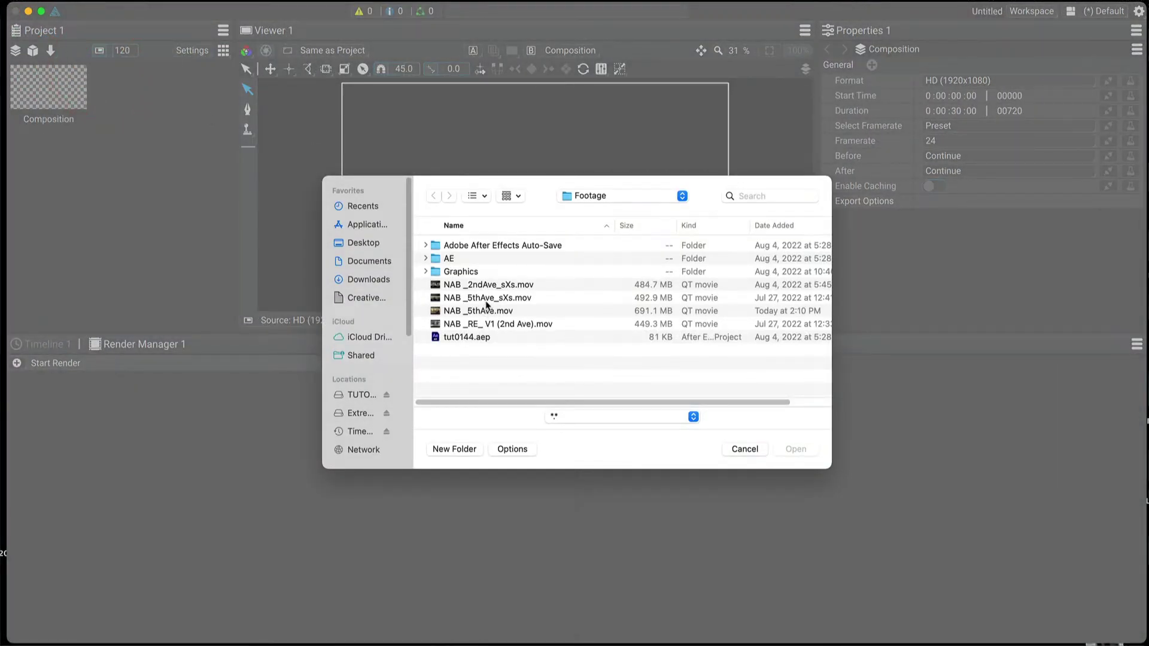
left_click(485, 311)
double_click(485, 310)
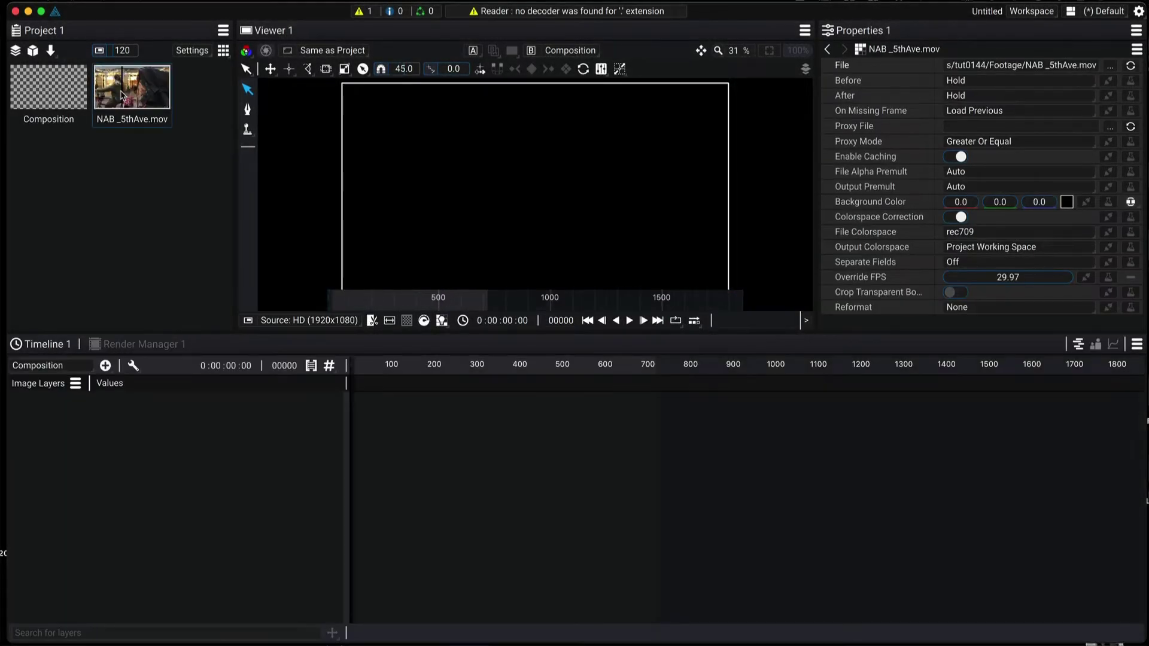
left_click_drag(122, 95, 36, 390)
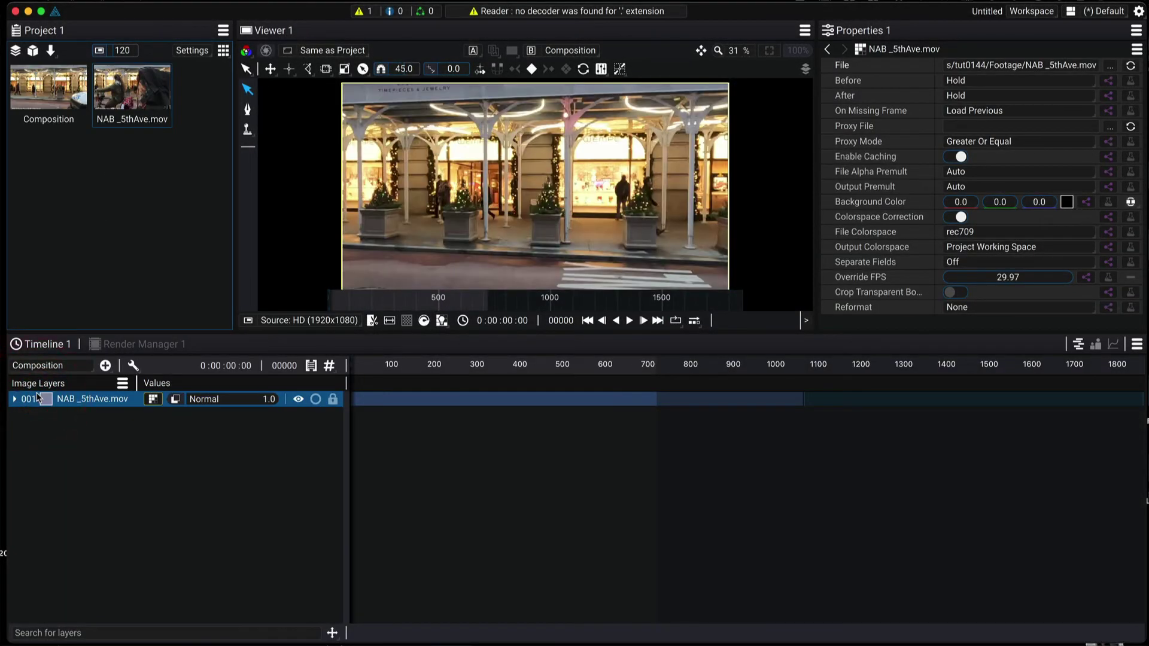
Add the DEFlickerHighSpeed modifier to layer 001's Source by searching 'DEf'.
left_click(14, 399)
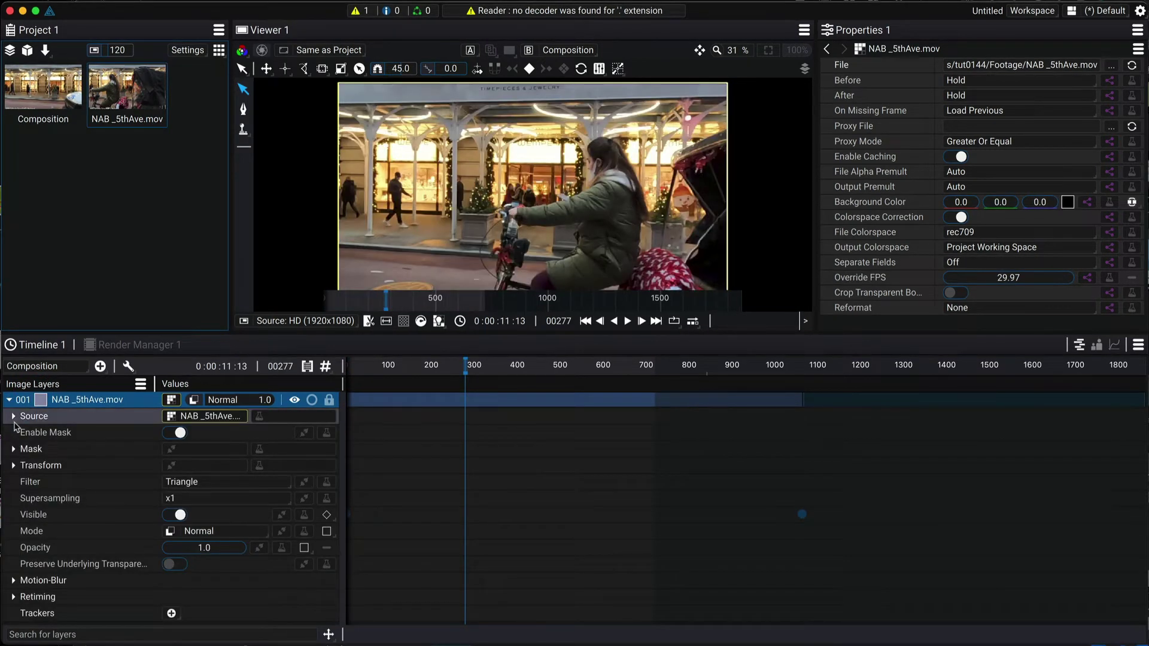
left_click(262, 422)
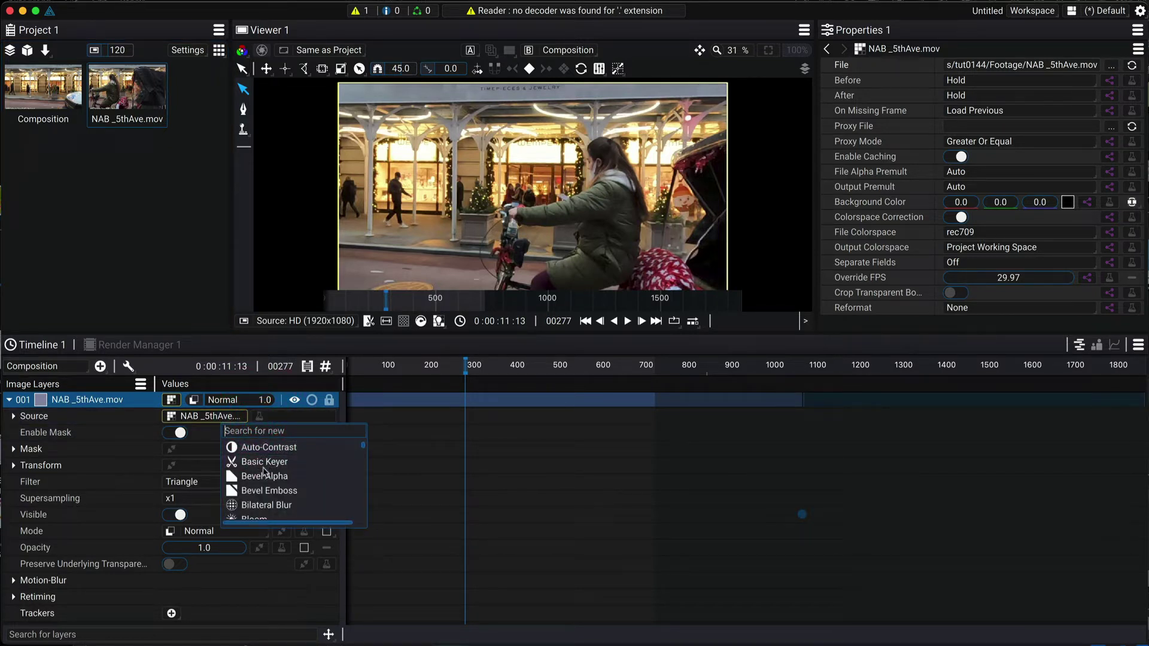
scroll(265, 473, "down", 3)
scroll(265, 470, "down", 3)
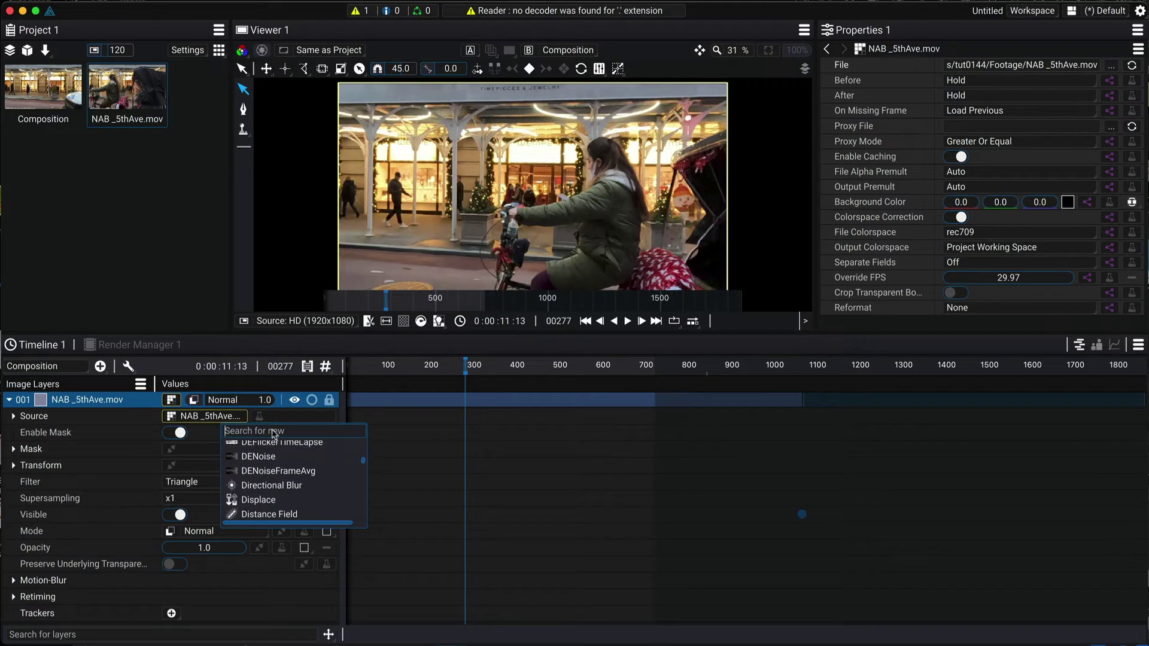
type("DE")
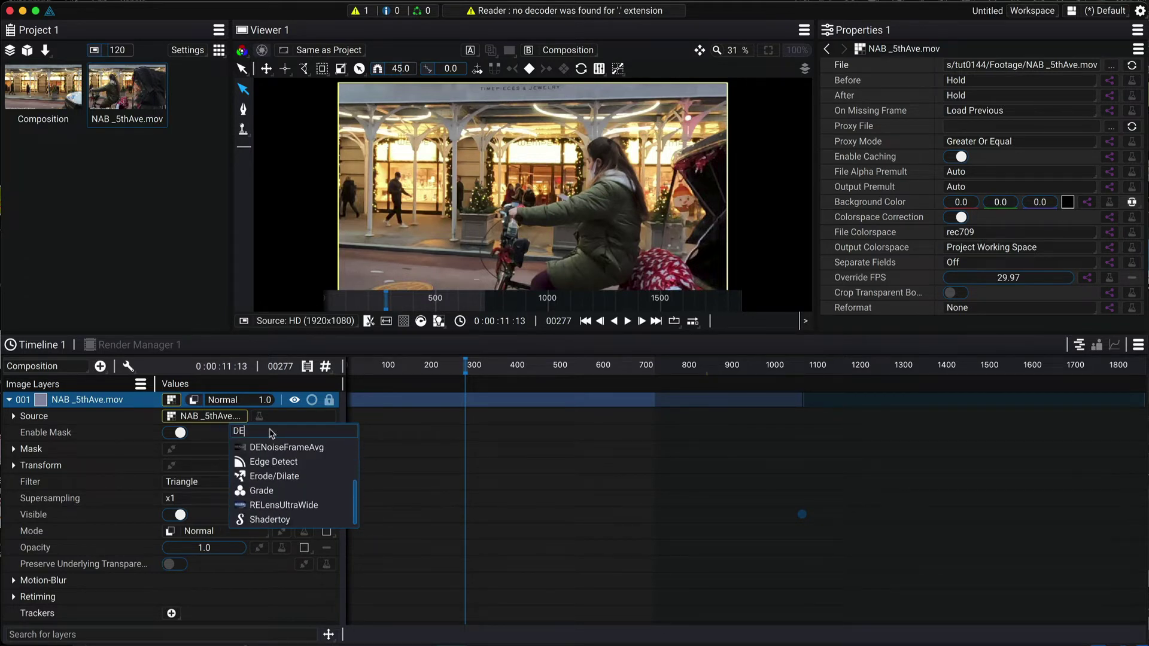
type("f")
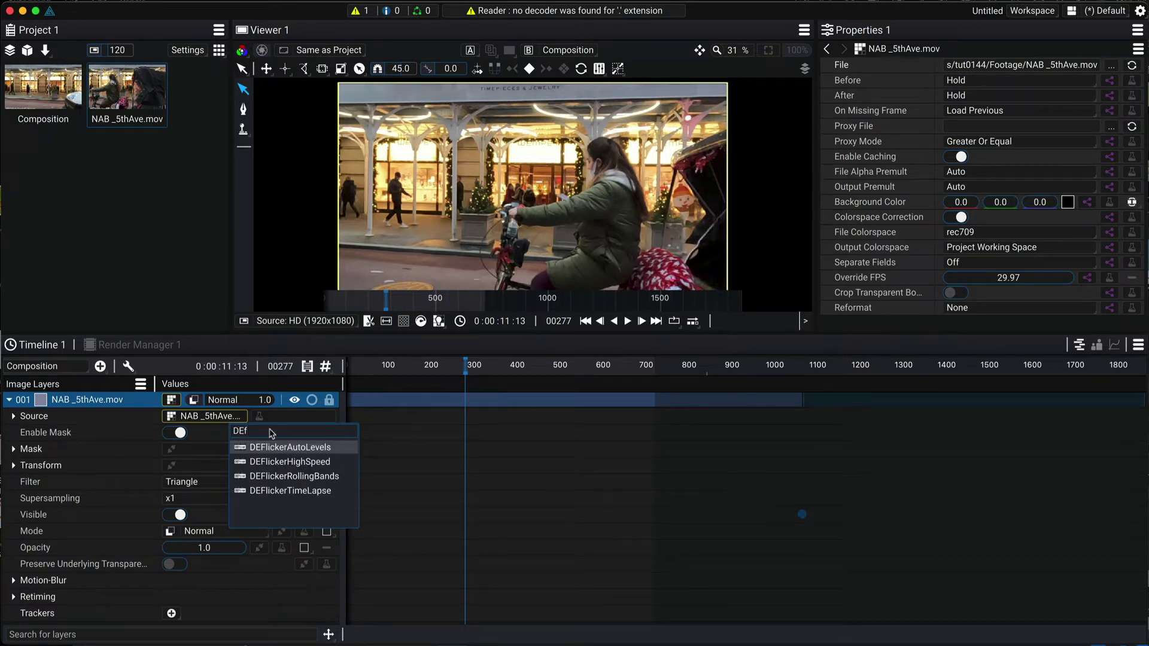
left_click(283, 468)
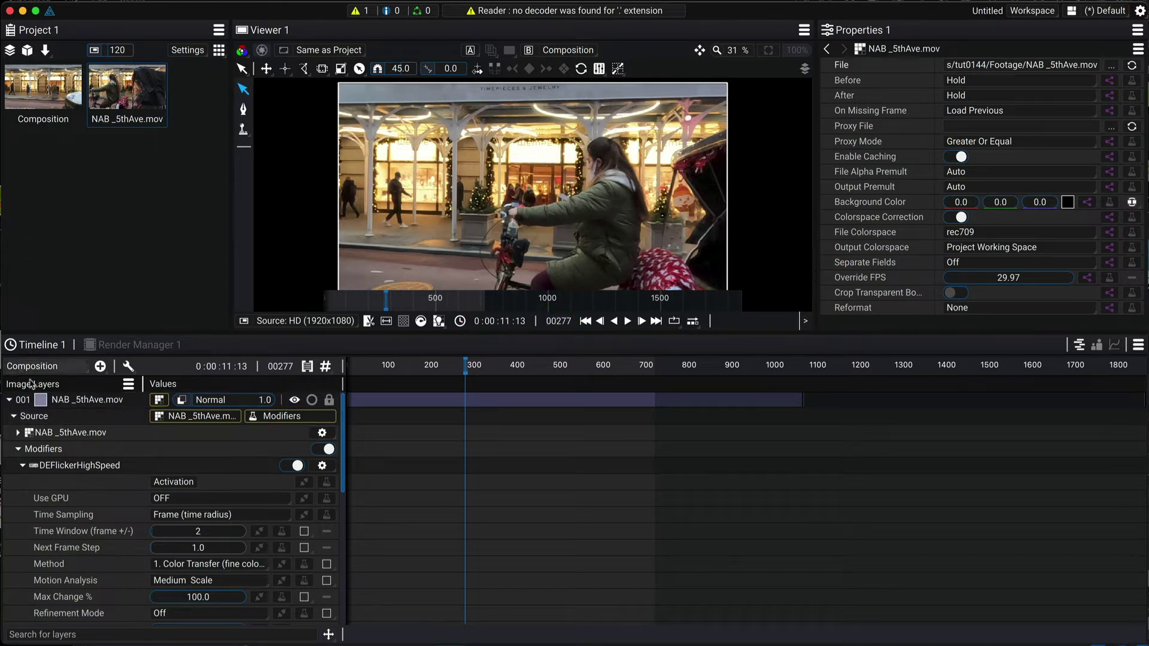
Load the DEFlickerHighSpeed modifier row from the timeline into the Properties panel.
scroll(167, 532, "down", 3)
scroll(167, 532, "up", 3)
left_click(80, 465)
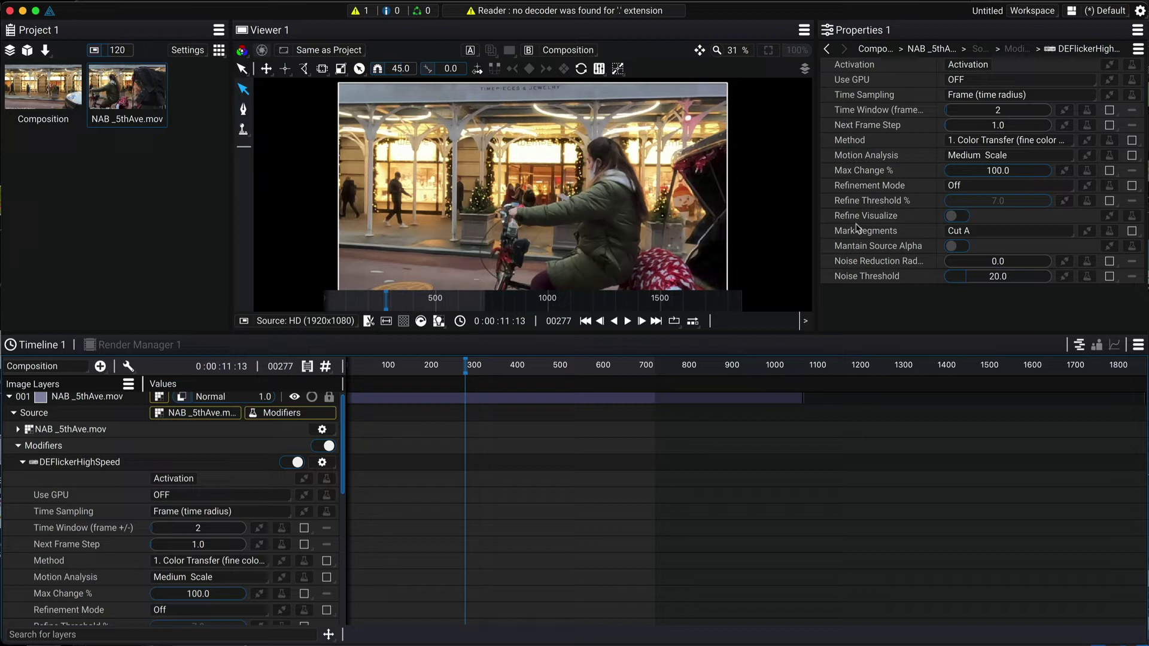
scroll(44, 438, "up", 1)
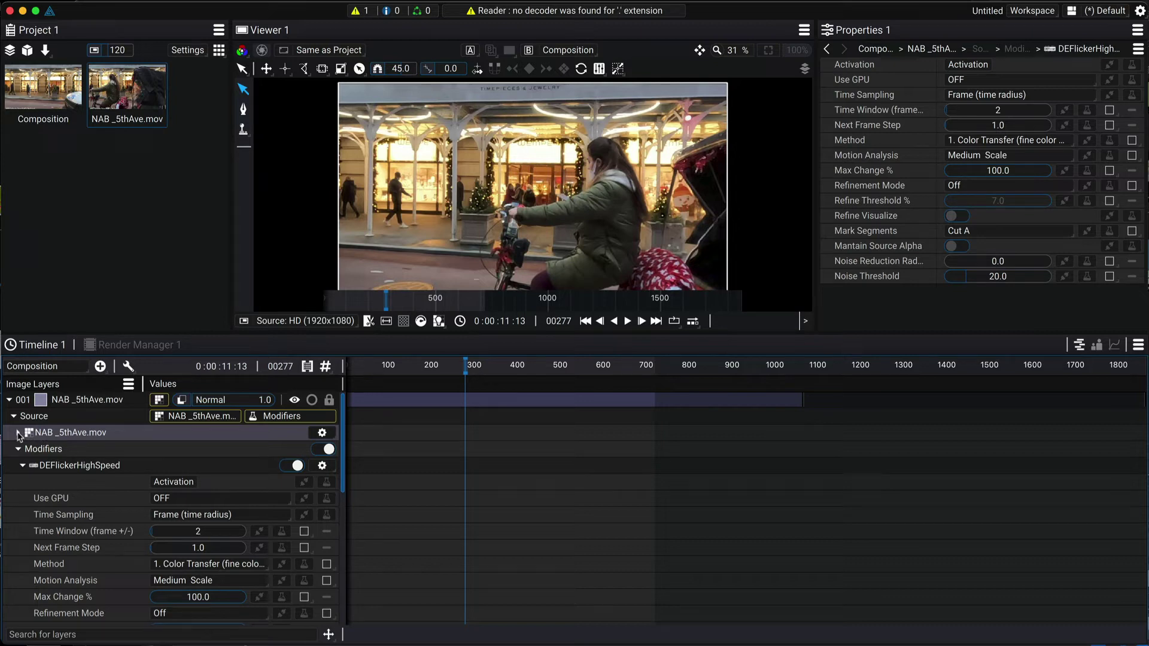
Check the clip's file reader settings, then expand Modifiers in the layer's Source properties.
left_click(19, 434)
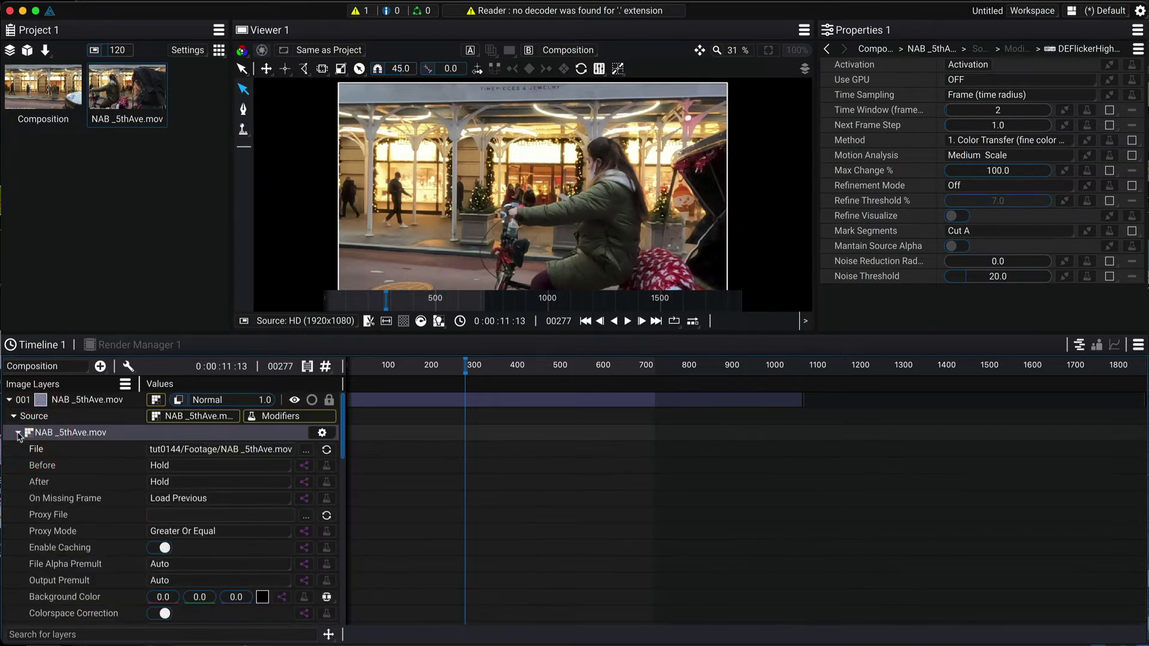
left_click(18, 434)
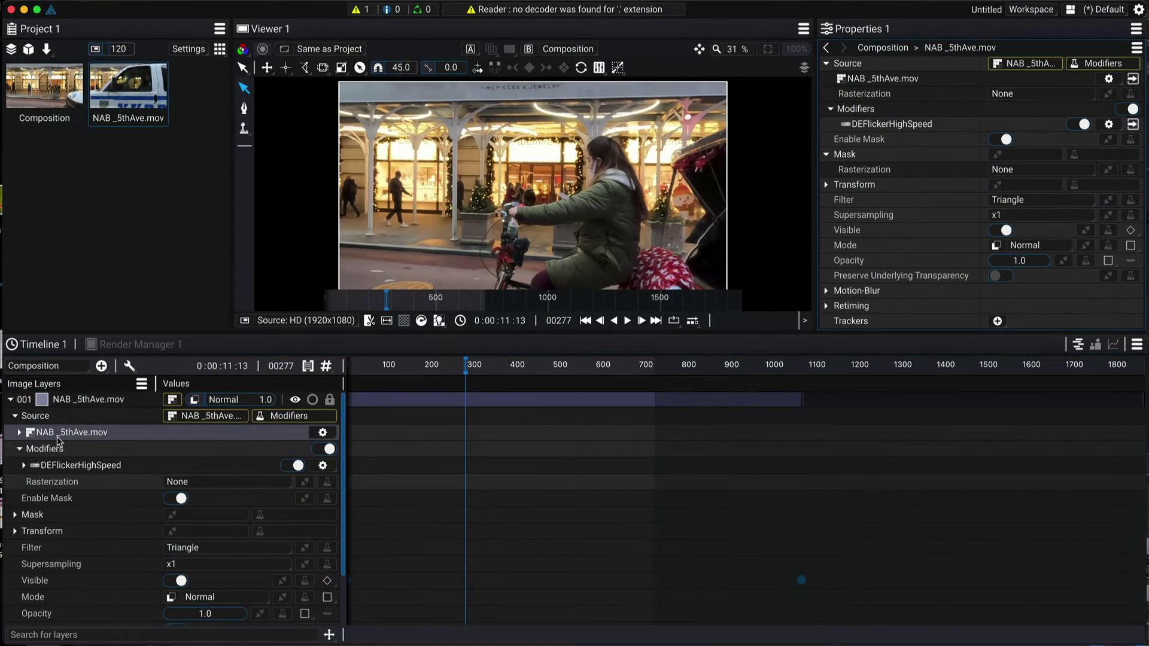
left_click(23, 466)
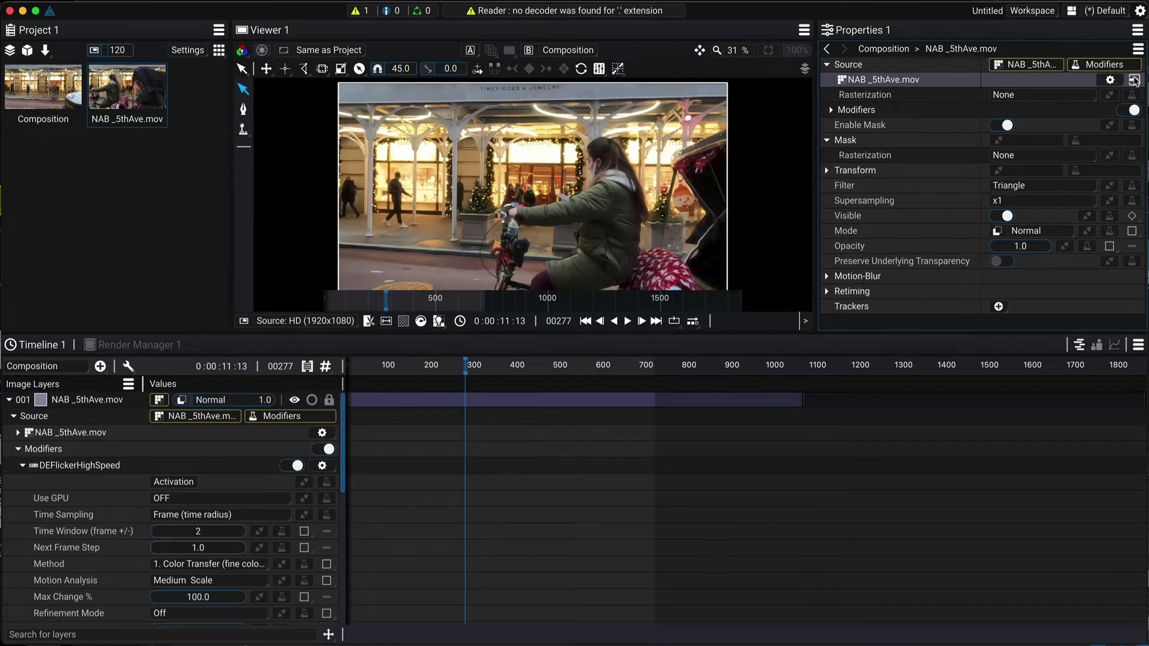
left_click(1135, 80)
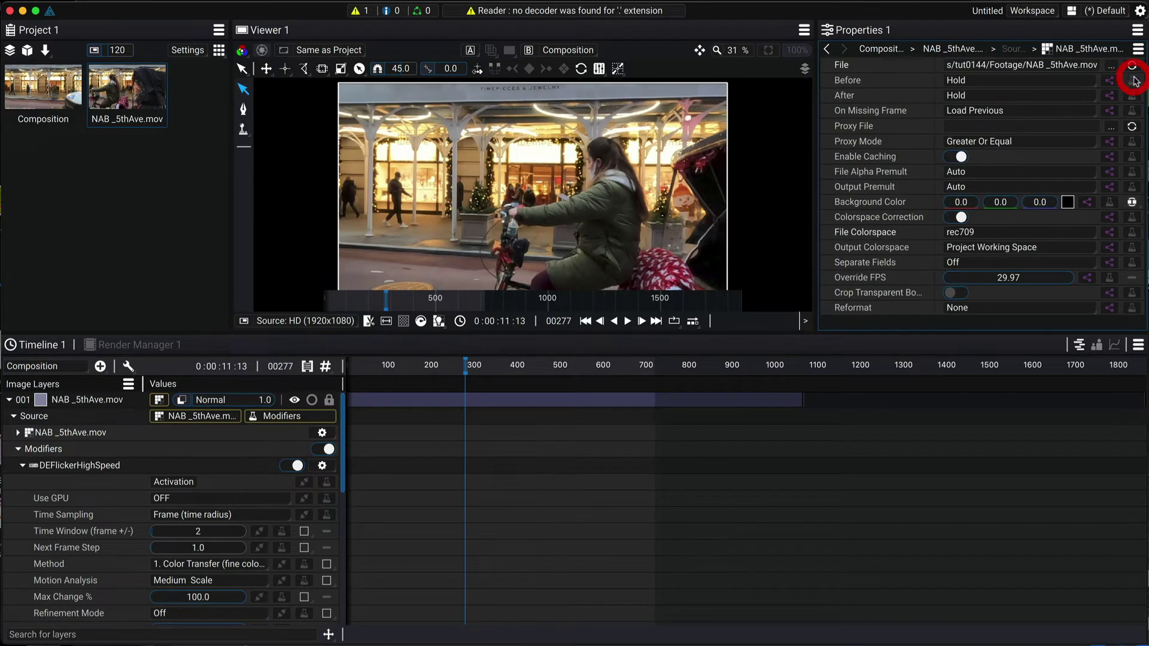
left_click(828, 49)
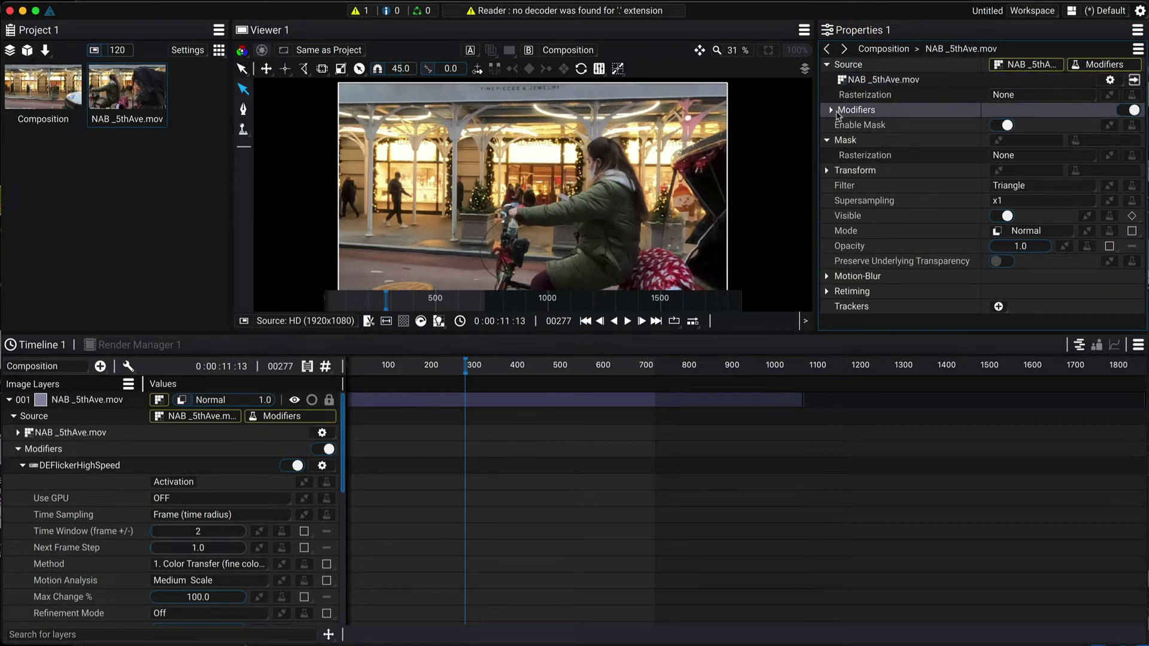
left_click(831, 110)
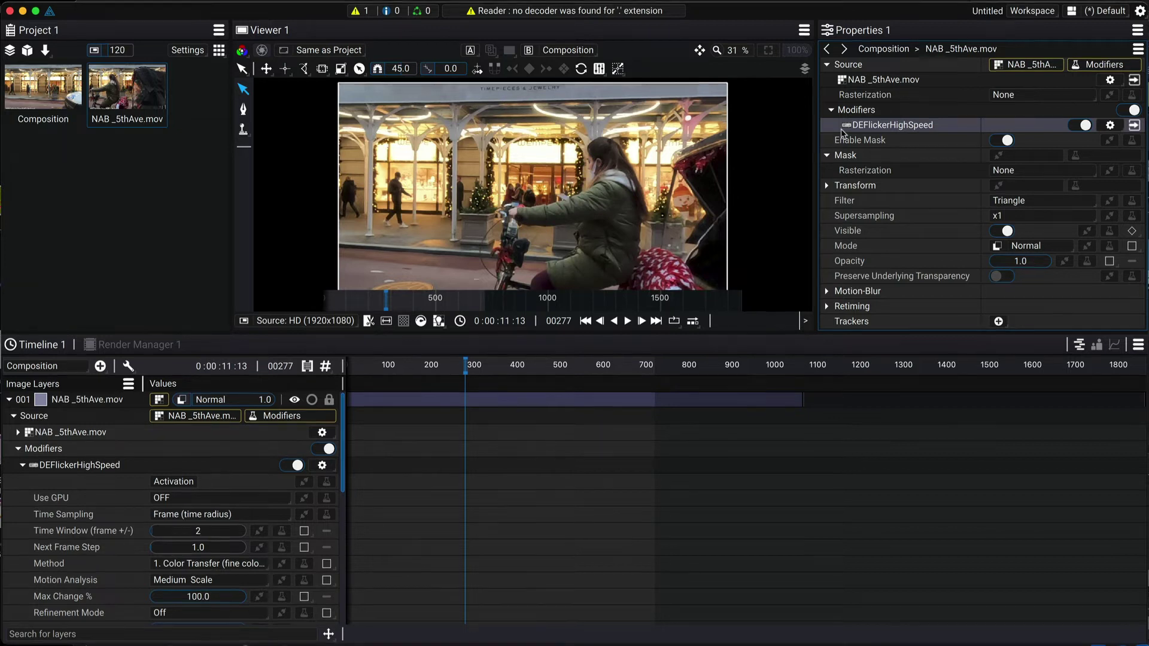
Preview the footage, then set the DEFlickerHighSpeed Method to 6. Alternate (period 2).
left_click(1134, 126)
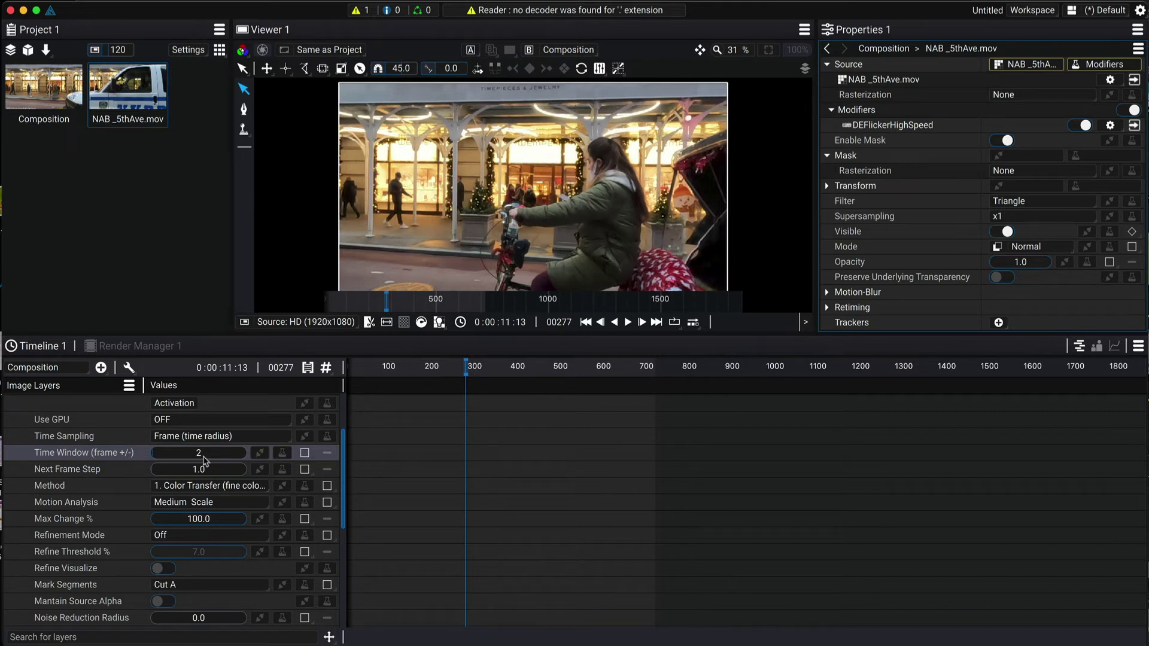
left_click(641, 323)
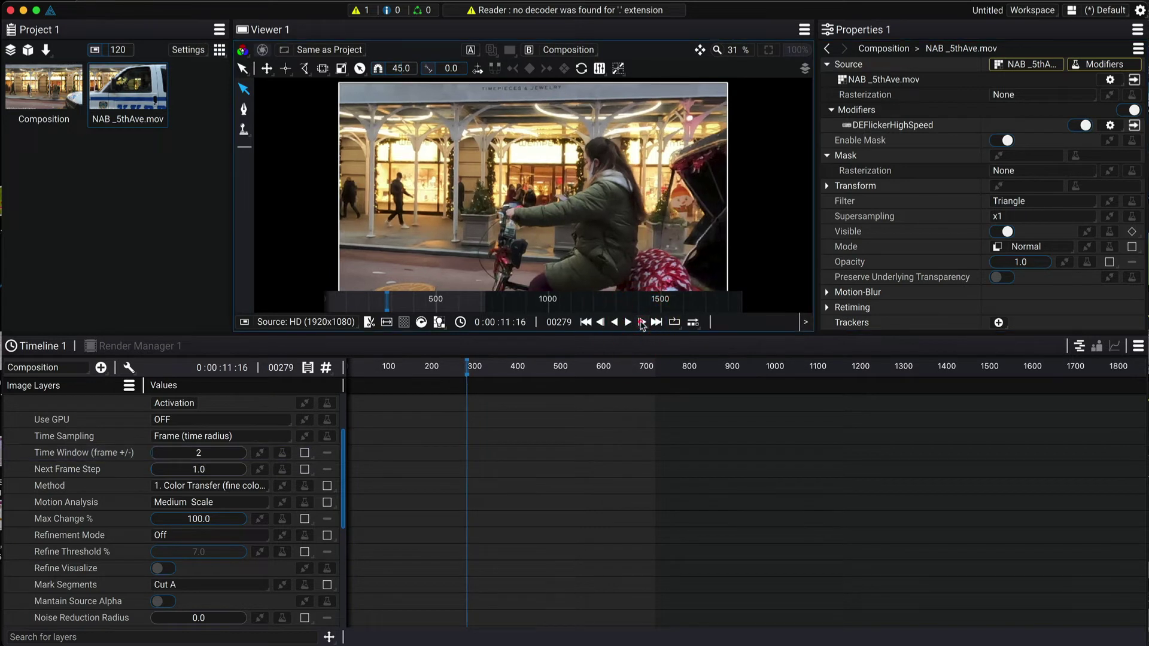
left_click(640, 324)
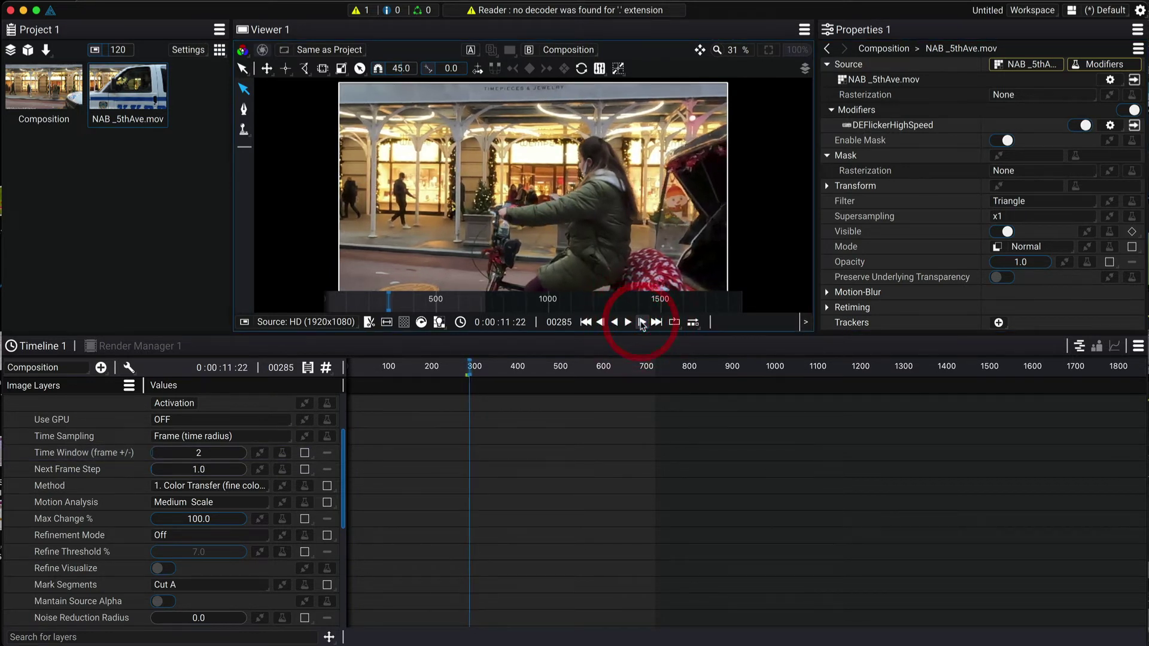
left_click(189, 487)
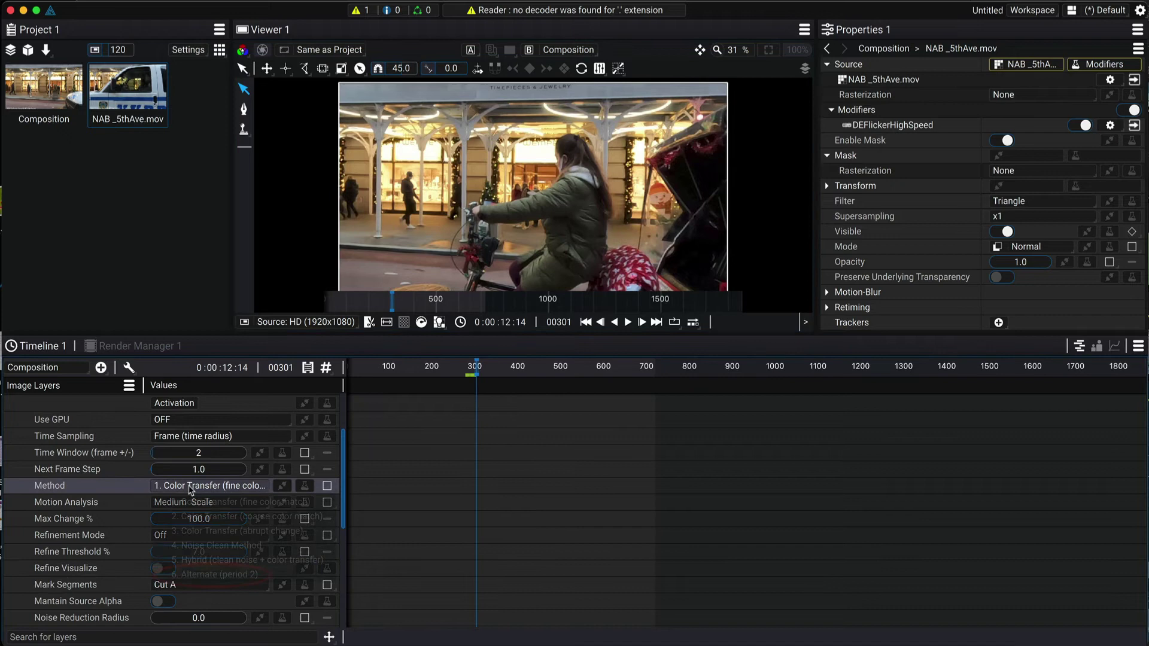
left_click(191, 575)
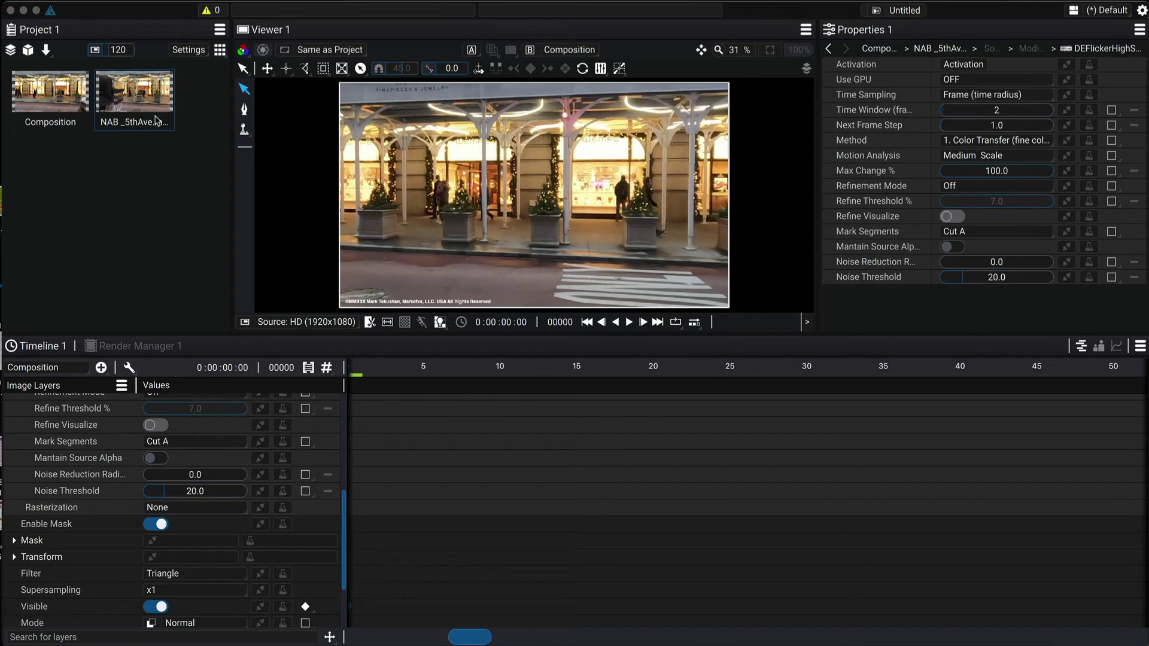
Queue the Composition in Render Manager and add File 2 and File 3 to Render Instance 1.
left_click(158, 346)
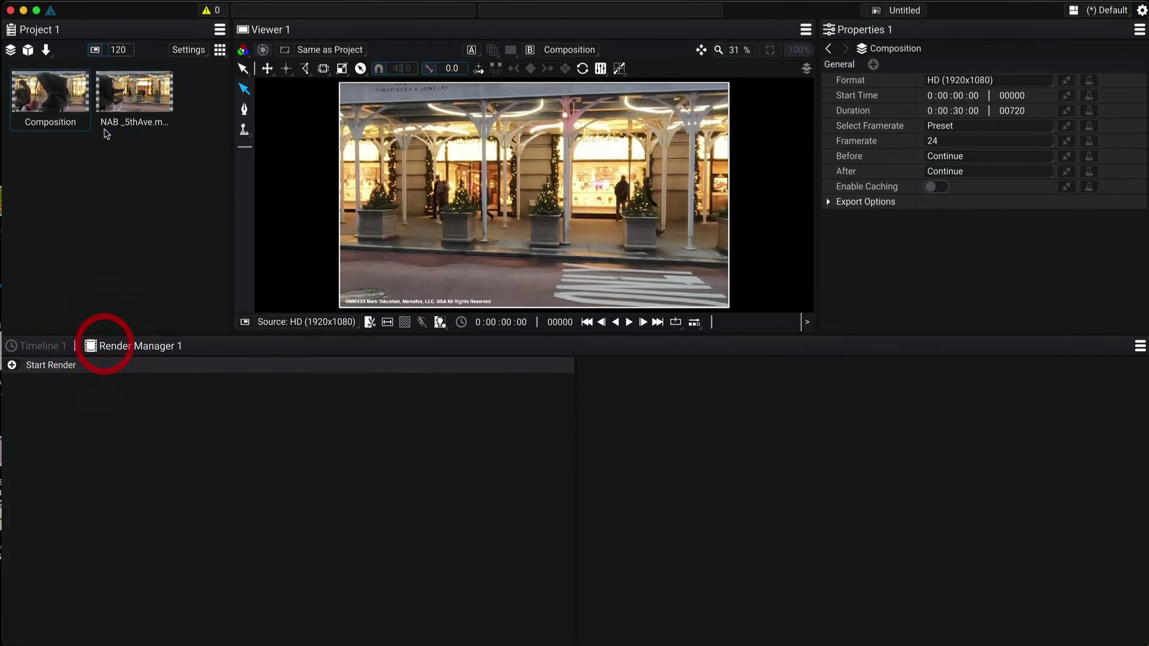
left_click_drag(64, 128, 63, 389)
left_click(11, 365)
left_click(30, 385)
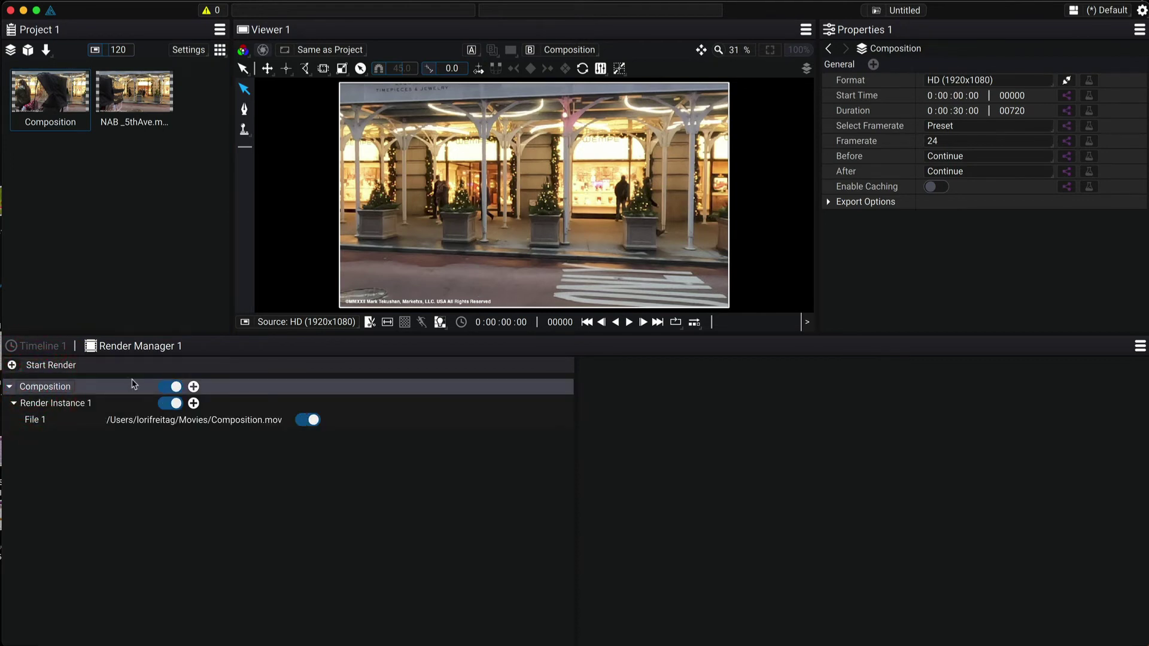
left_click(193, 404)
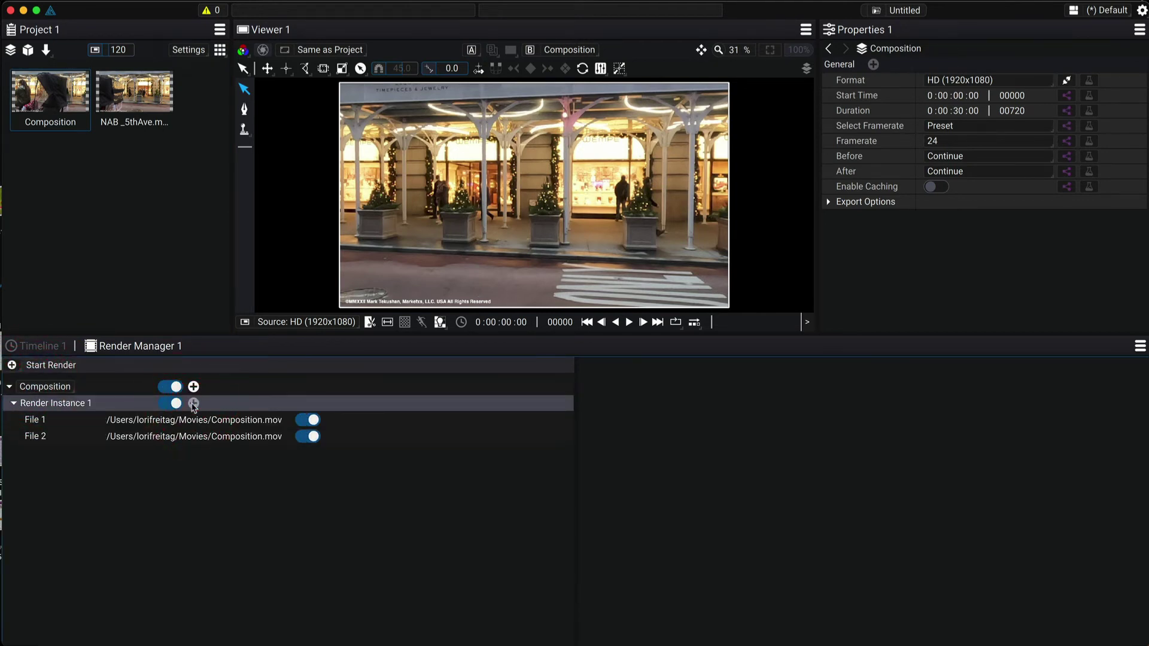
left_click(193, 404)
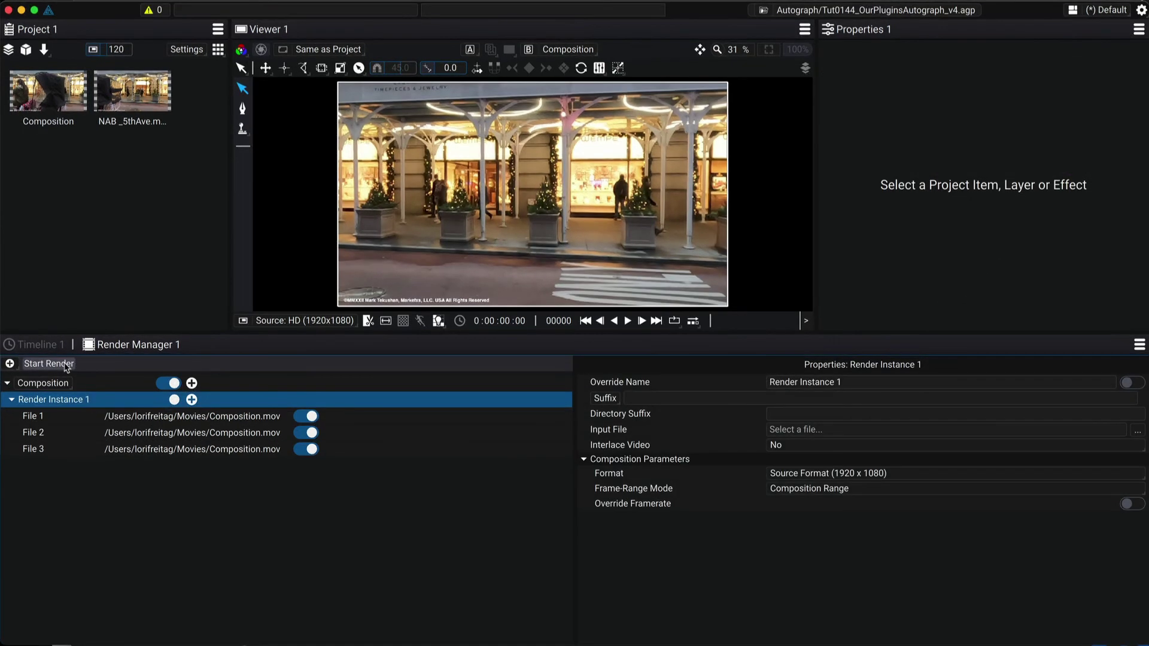
Start rendering Render Instance 1 with its three Composition.mov outputs.
left_click(68, 369)
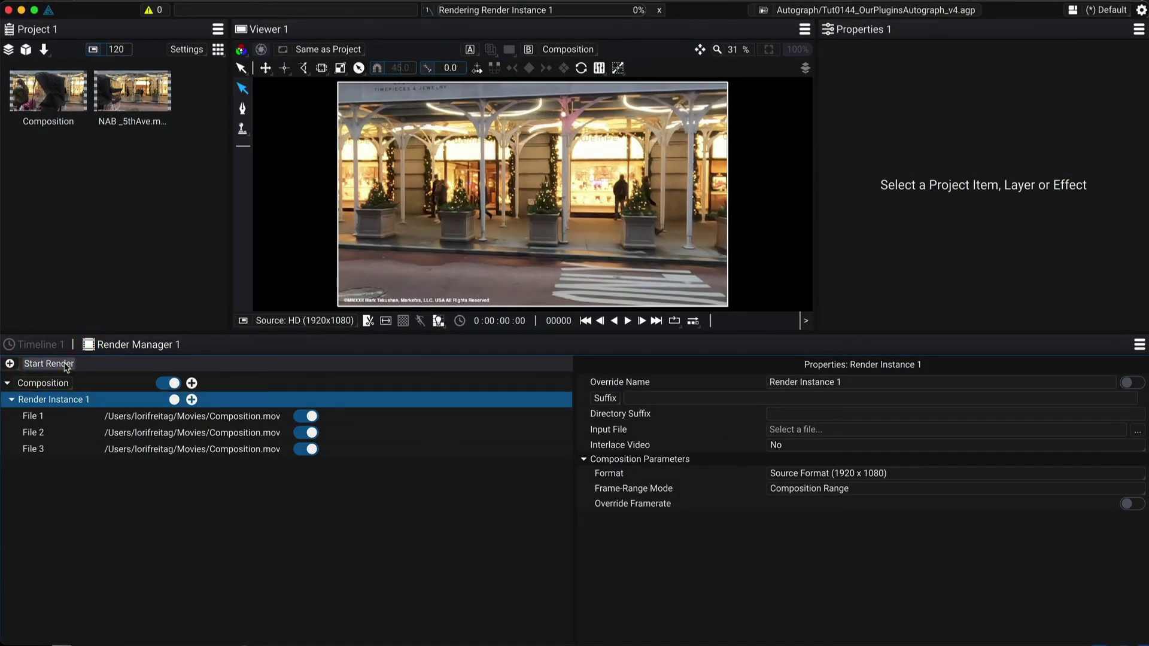